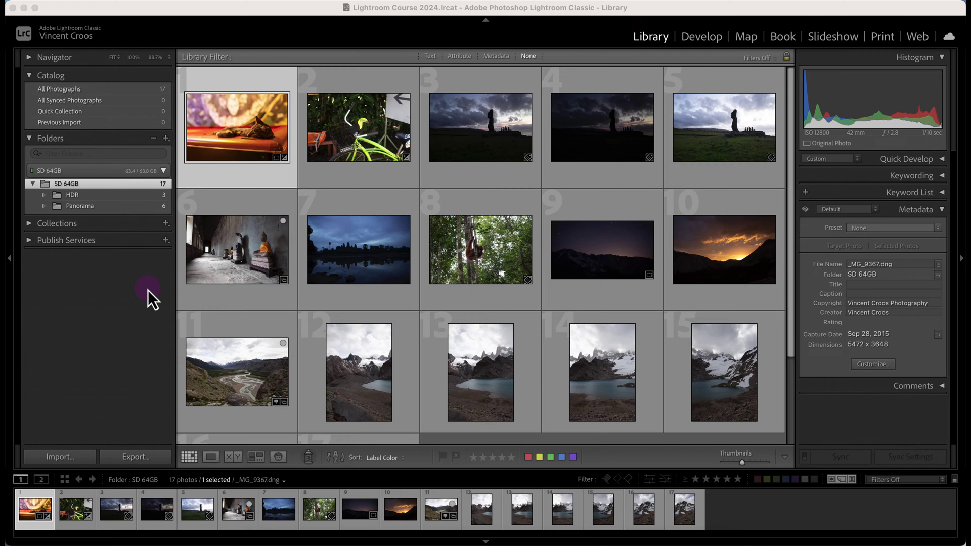
Step: Try various grid selections: photo 3, photos 6–9, 1–9, 13–15, then photo 11
{"action": "left_click", "coordinate": [501, 135]}
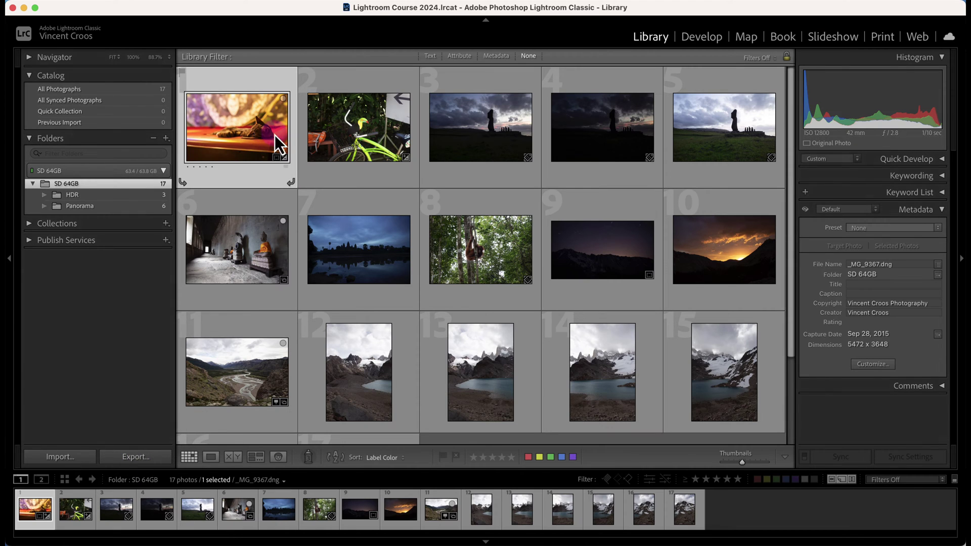
{"action": "left_click", "coordinate": [452, 145]}
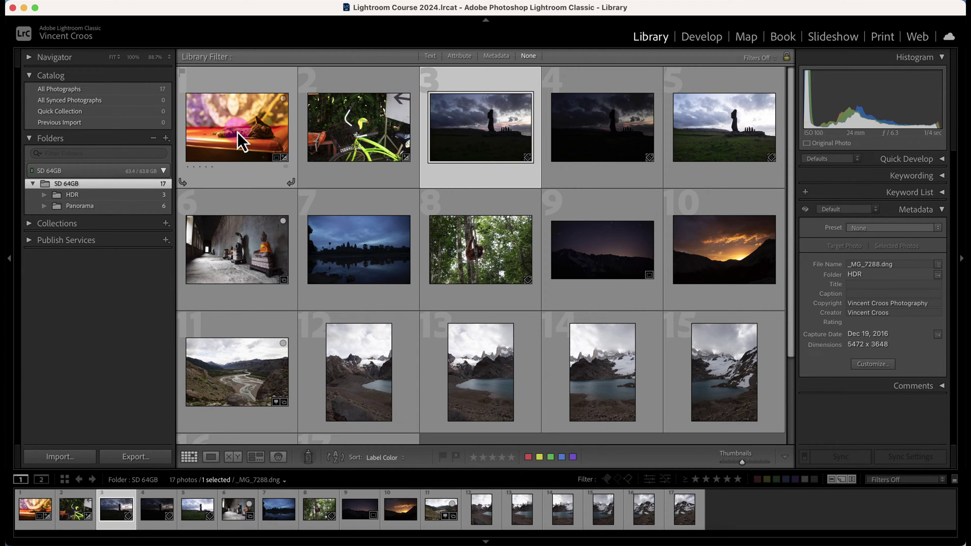
{"action": "mouse_move", "coordinate": [233, 190]}
{"action": "left_mouse_down"}
{"action": "mouse_move", "coordinate": [232, 240]}
{"action": "mouse_move", "coordinate": [602, 252]}
{"action": "left_mouse_up"}
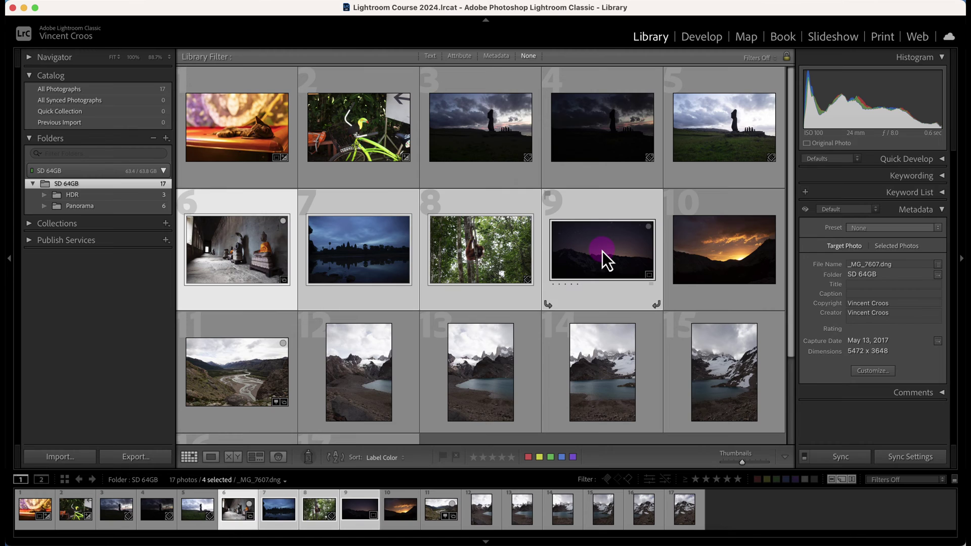
{"action": "left_click", "coordinate": [258, 132]}
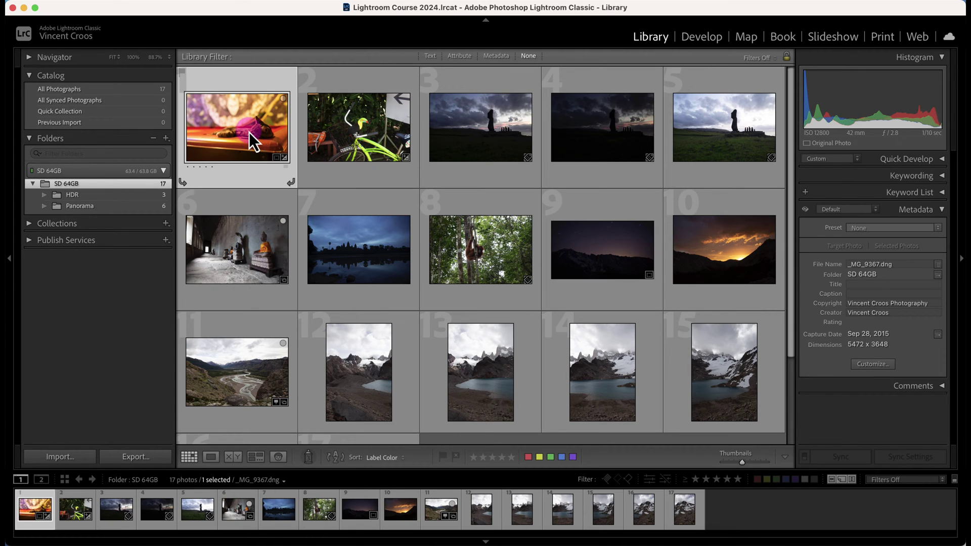
{"action": "left_click", "coordinate": [587, 249], "text": "shift"}
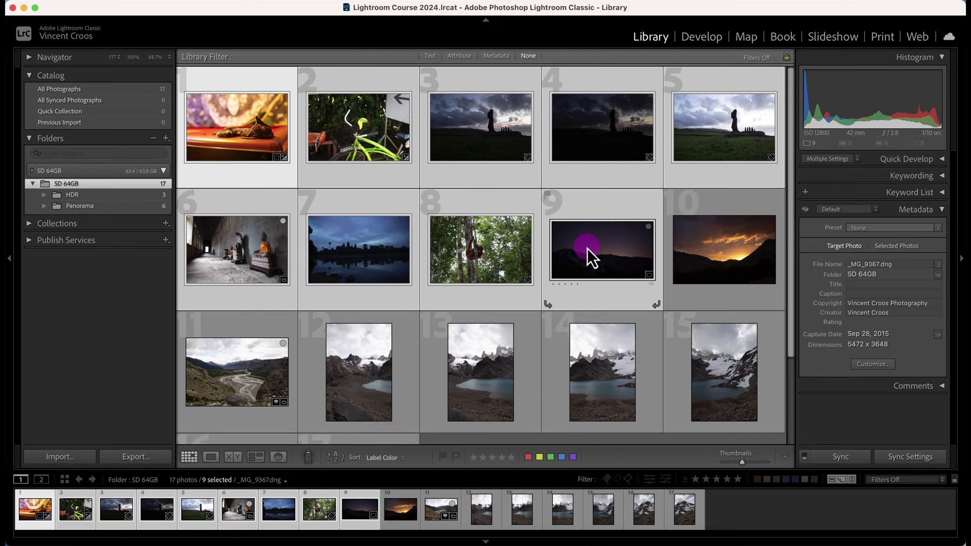
{"action": "left_click", "coordinate": [489, 369], "text": "super"}
{"action": "left_click", "coordinate": [579, 373], "text": "super"}
{"action": "left_click", "coordinate": [709, 373], "text": "super"}
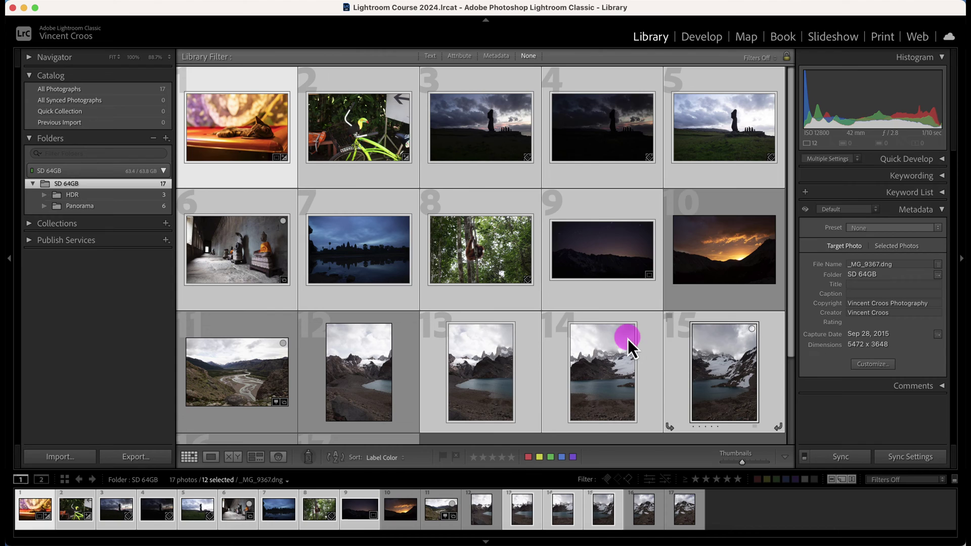
{"action": "left_click", "coordinate": [277, 384]}
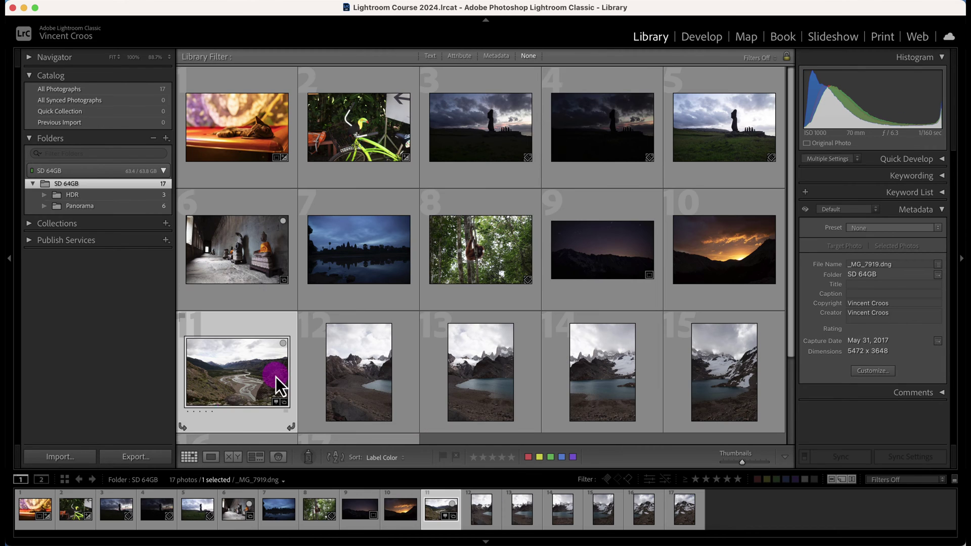
Step: Select photos 1 through 5 and open the export settings for them
{"action": "key", "text": "Home"}
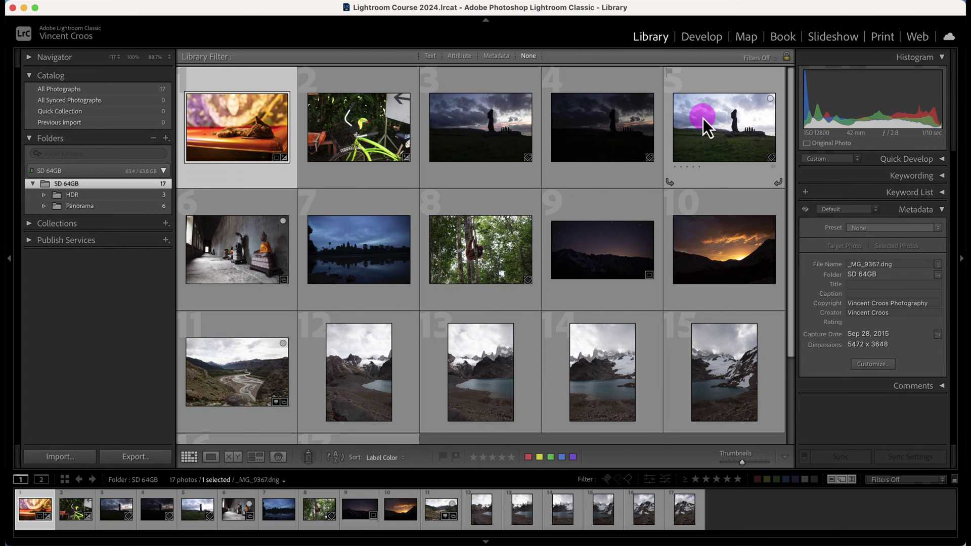
{"action": "left_click", "coordinate": [736, 124], "text": "shift"}
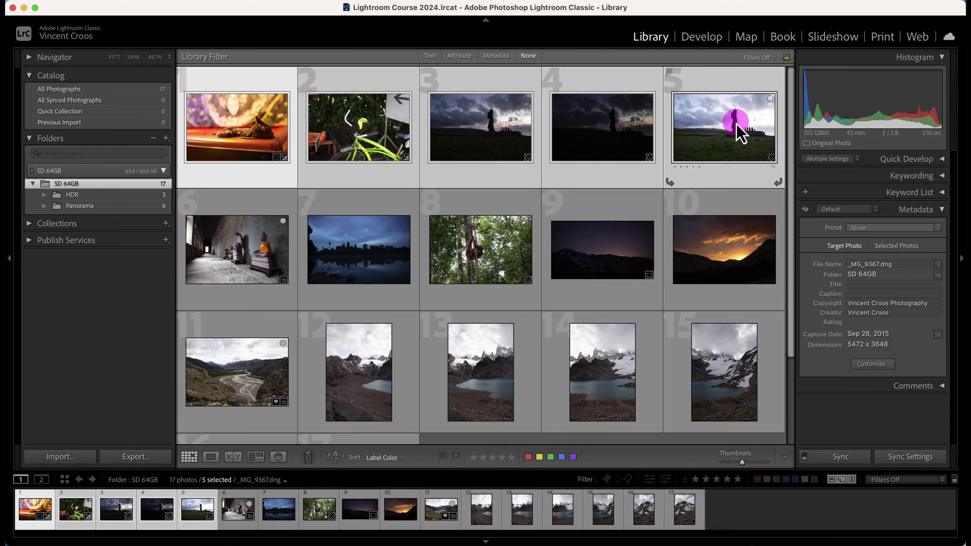
{"action": "left_click", "coordinate": [145, 455]}
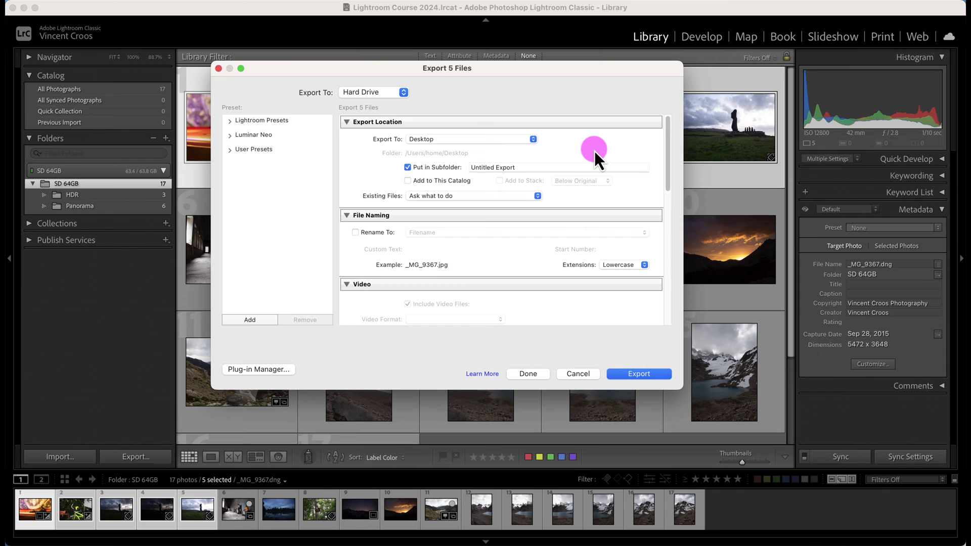
Step: Keep the export going to Hard Drive with the Desktop as destination folder
{"action": "left_click", "coordinate": [391, 95]}
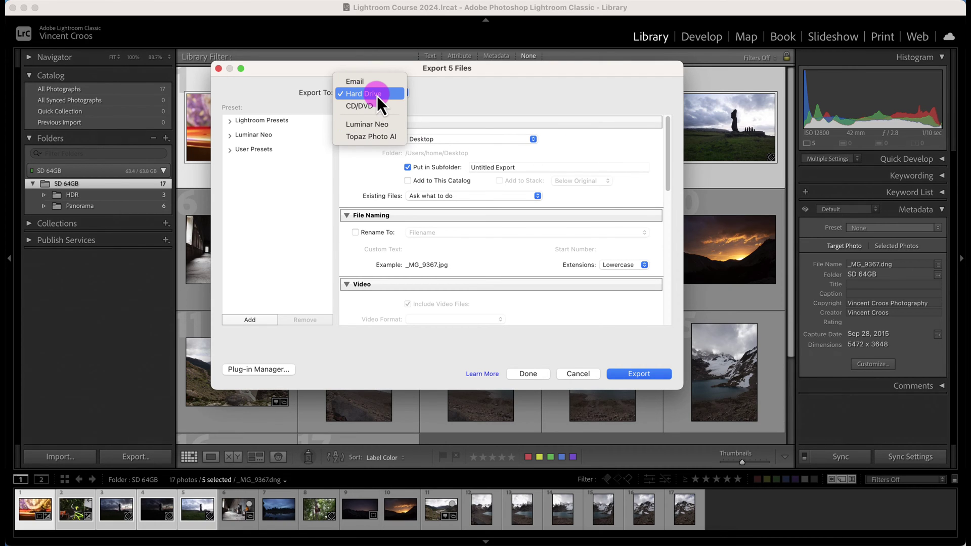
{"action": "left_click", "coordinate": [378, 96]}
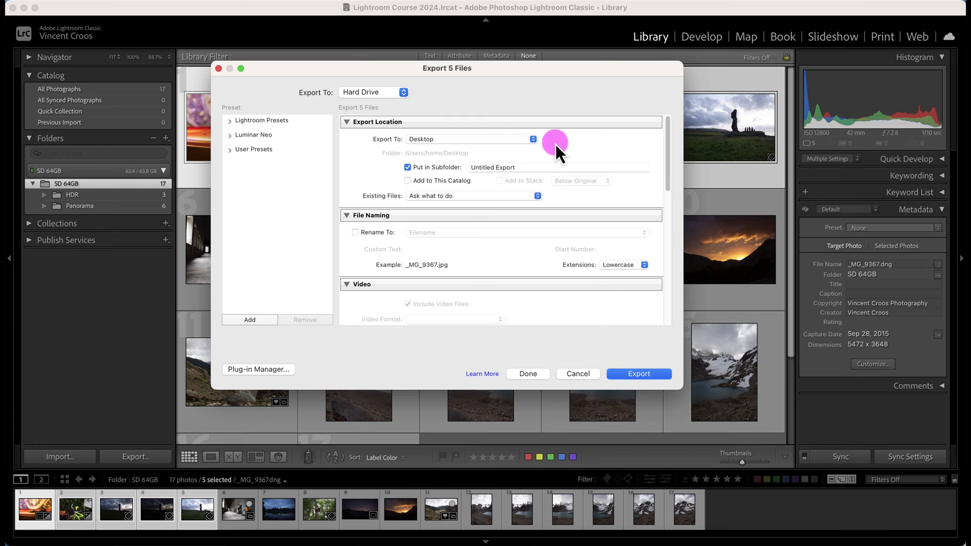
{"action": "left_click", "coordinate": [502, 139]}
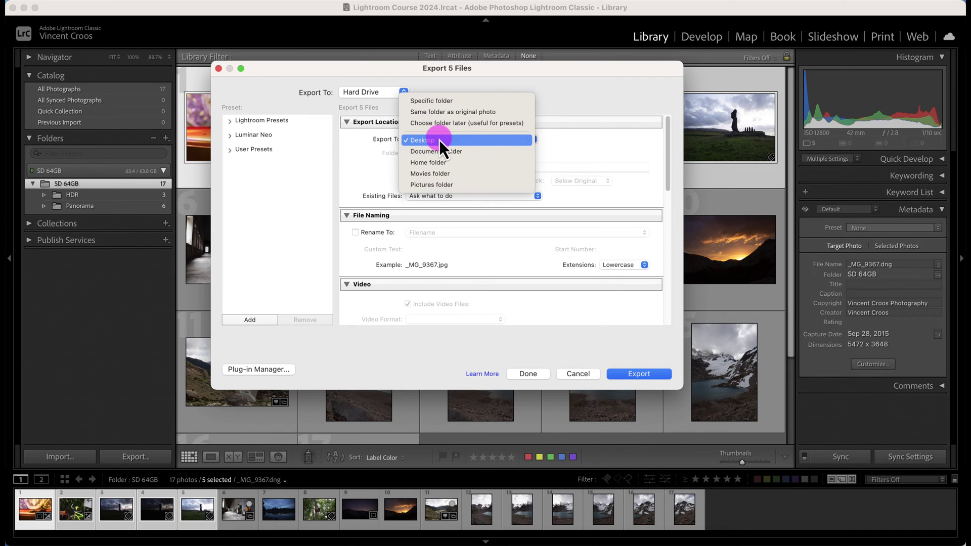
{"action": "left_click", "coordinate": [602, 148]}
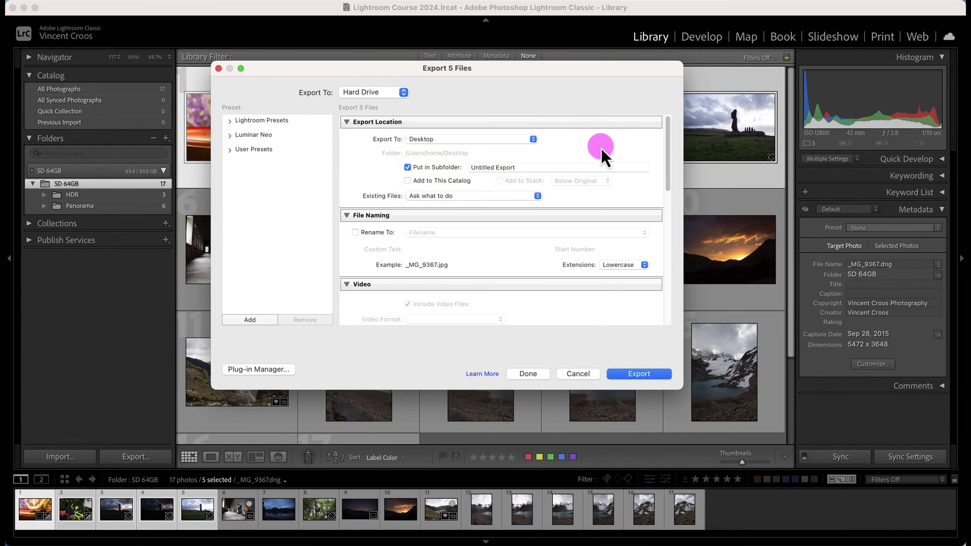
Step: Use subfolder 'Export Lightroom Tutorial' and keep Existing Files on Ask what to do
{"action": "left_click", "coordinate": [410, 169]}
{"action": "triple_click", "coordinate": [532, 168]}
{"action": "type", "text": "E"}
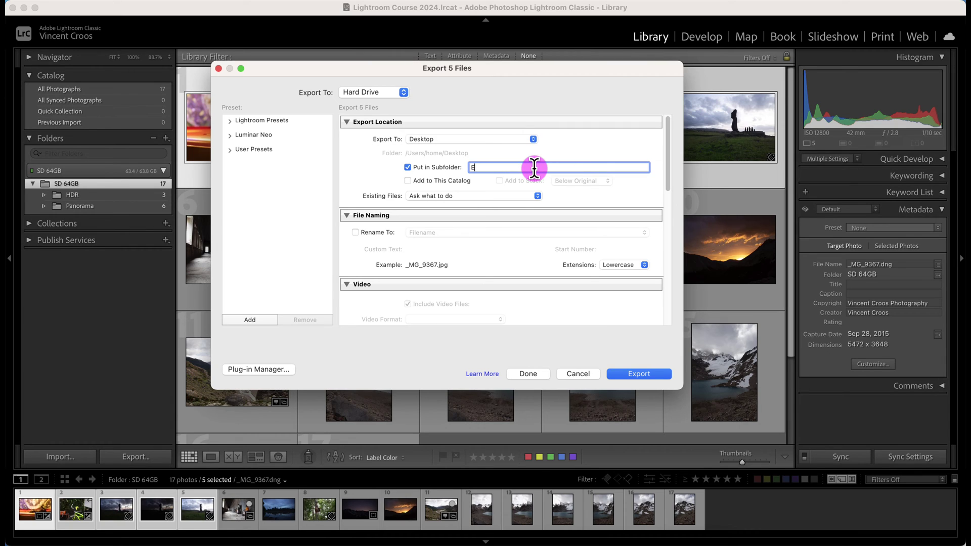
{"action": "type", "text": "xport"}
{"action": "type", "text": " Lightr"}
{"action": "type", "text": "oom Tutorial"}
{"action": "left_click", "coordinate": [475, 197]}
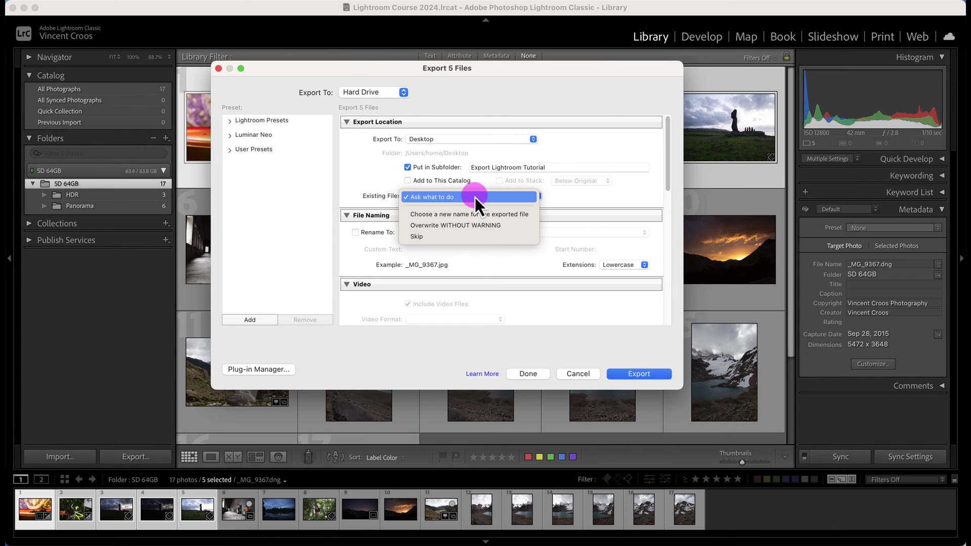
{"action": "left_click", "coordinate": [457, 198]}
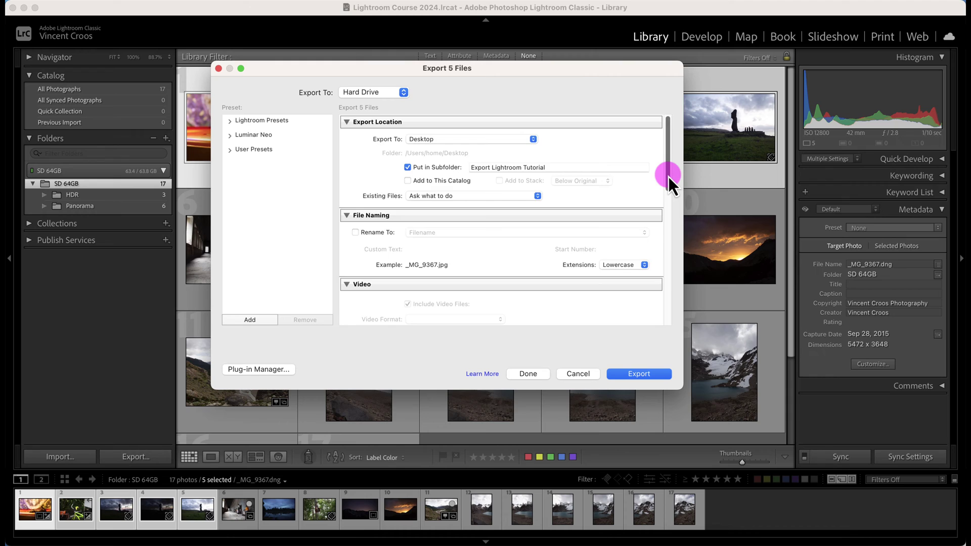
{"action": "scroll", "coordinate": [666, 189], "scroll_direction": "down", "scroll_amount": 3}
Step: Turn on Rename To with the Custom Name template and enter custom text 'tutorial'
{"action": "left_click", "coordinate": [356, 169]}
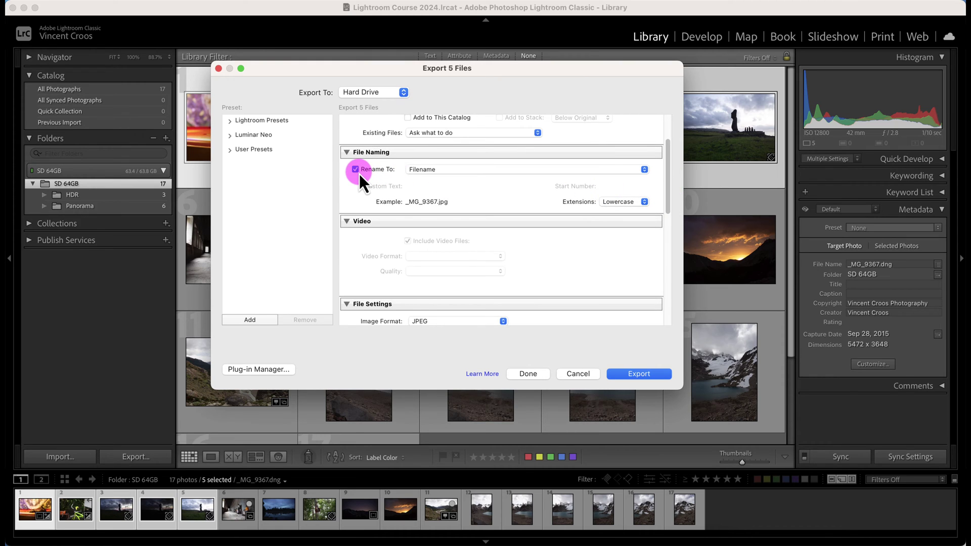
{"action": "left_click", "coordinate": [464, 176]}
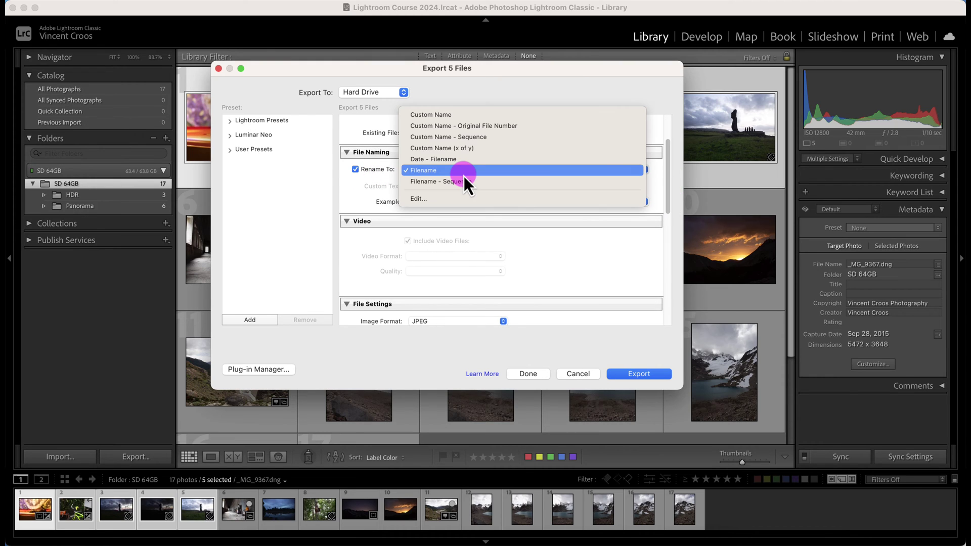
{"action": "left_click", "coordinate": [469, 114]}
{"action": "left_click", "coordinate": [430, 186]}
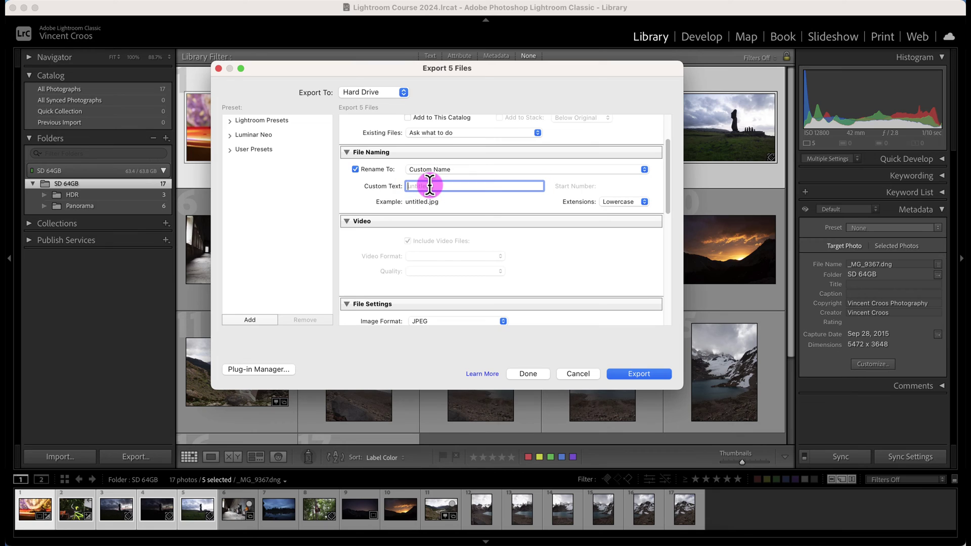
{"action": "type", "text": "tutorial"}
{"action": "left_click_drag", "start_coordinate": [671, 183], "coordinate": [662, 212]}
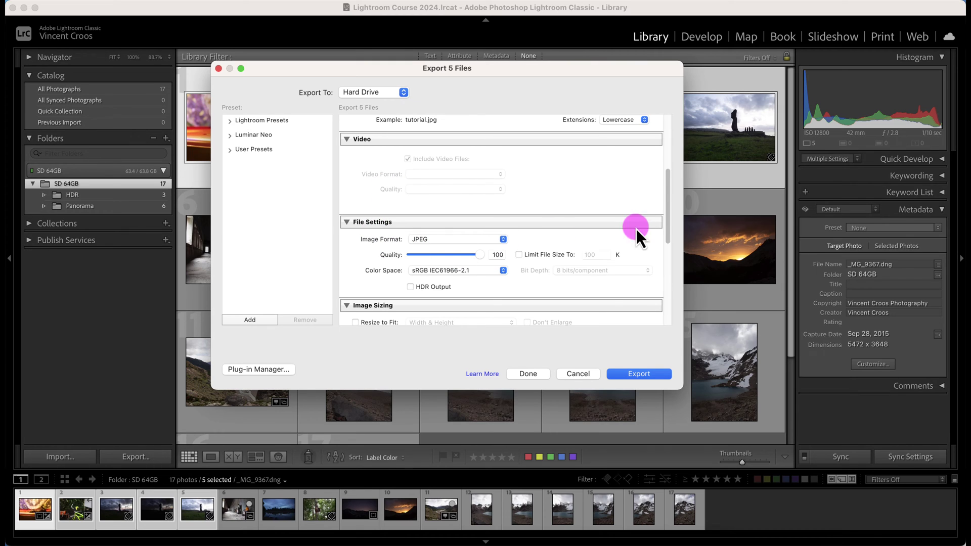
{"action": "scroll", "coordinate": [670, 216], "scroll_direction": "down", "scroll_amount": 3}
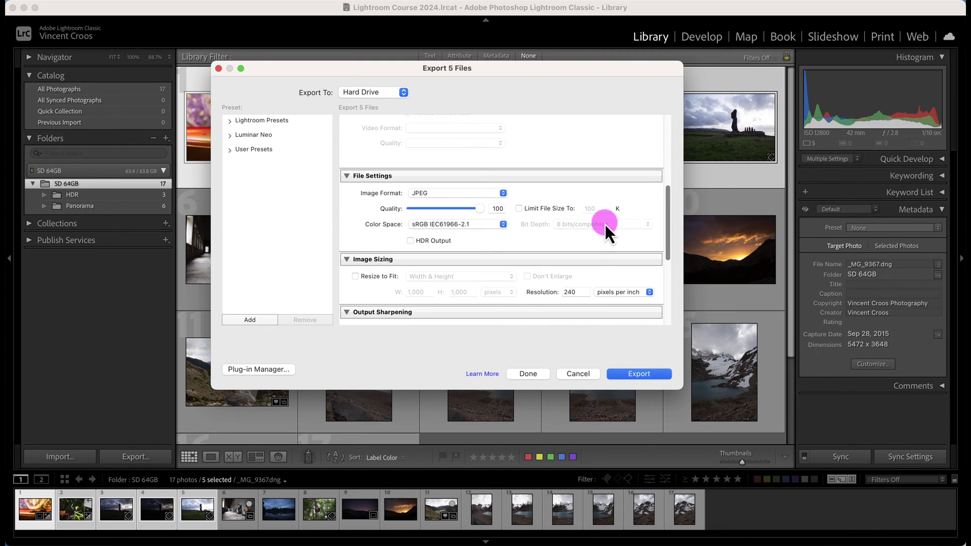
{"action": "left_click", "coordinate": [426, 195]}
{"action": "left_click", "coordinate": [354, 210]}
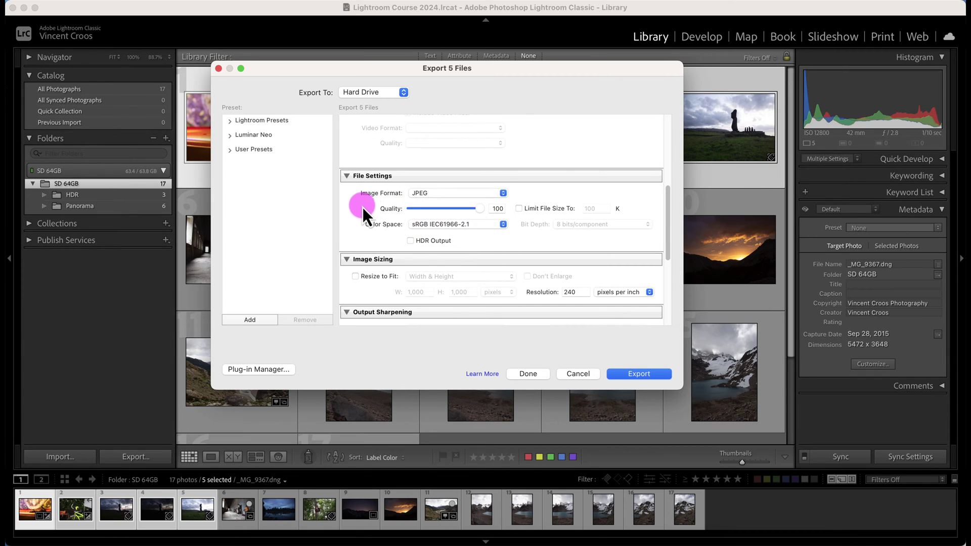
{"action": "left_click", "coordinate": [516, 209]}
{"action": "left_click", "coordinate": [503, 225]}
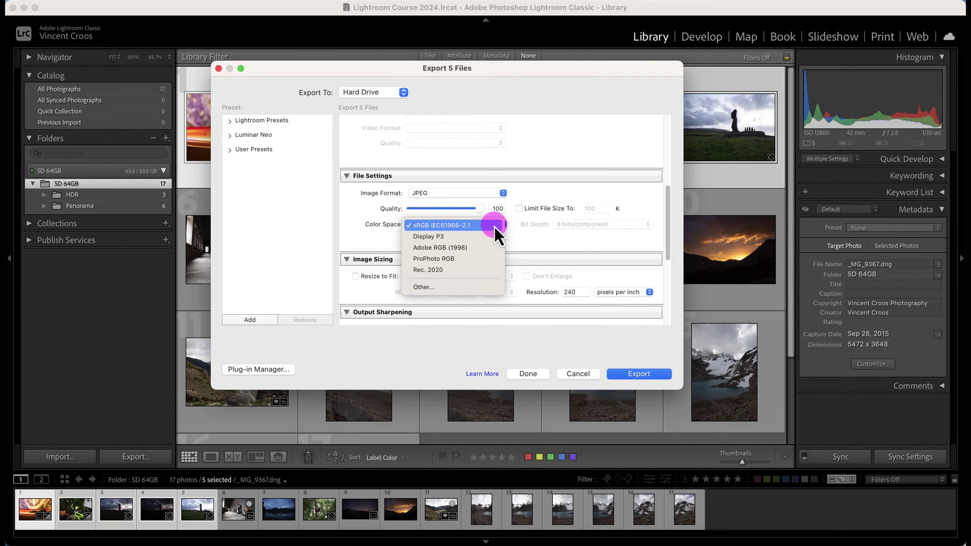
{"action": "left_click", "coordinate": [382, 225]}
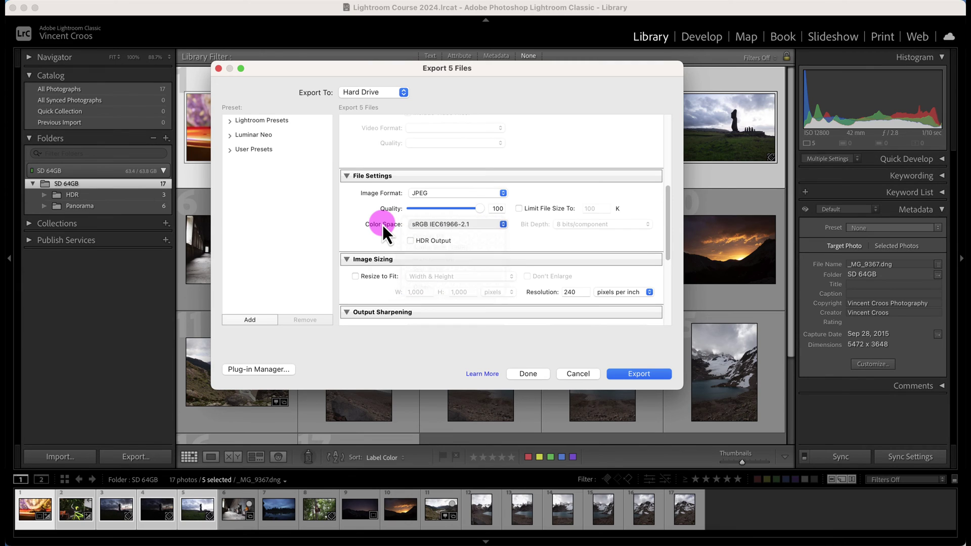
{"action": "left_click", "coordinate": [451, 226]}
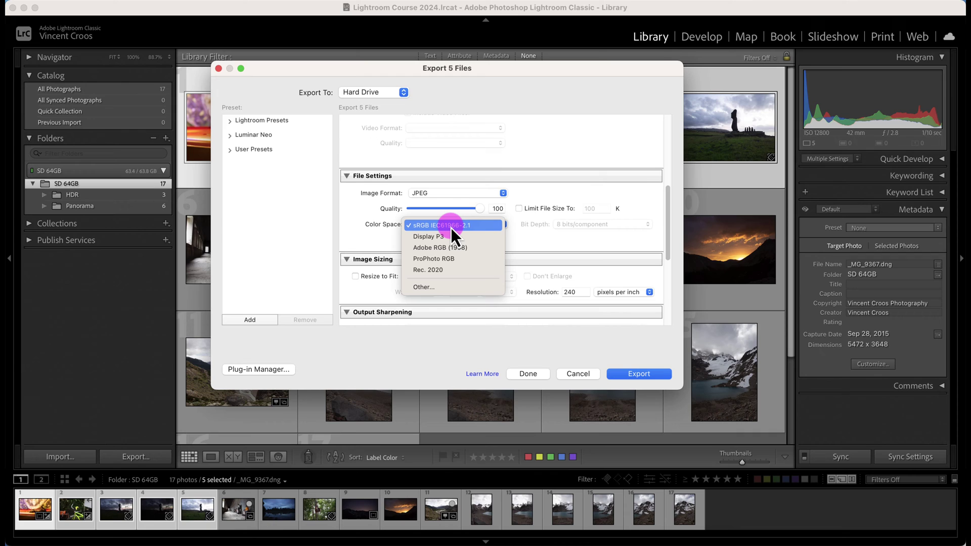
{"action": "left_click", "coordinate": [452, 228]}
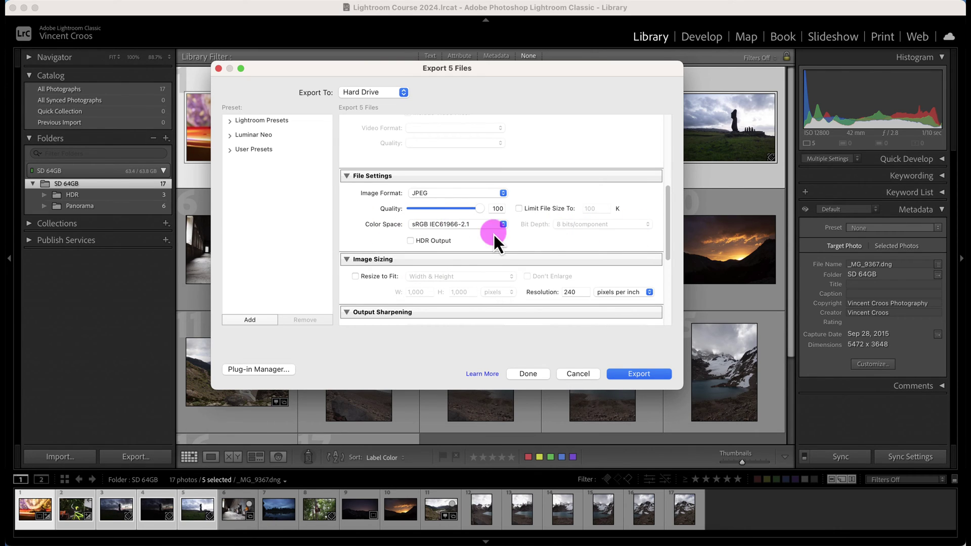
{"action": "left_click_drag", "start_coordinate": [667, 245], "coordinate": [672, 272]}
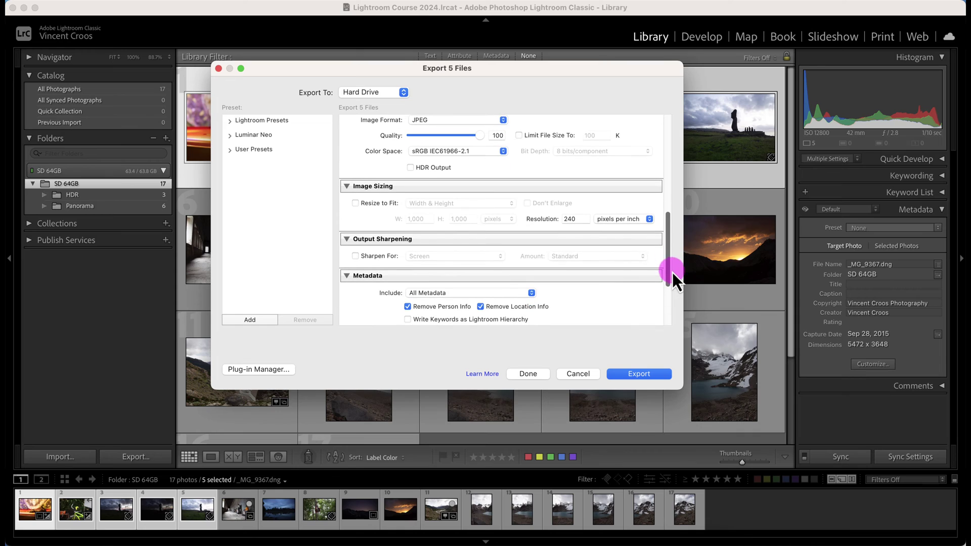
Step: Turn on Resize to Fit using Long Edge and select its pixel value
{"action": "left_click", "coordinate": [356, 204]}
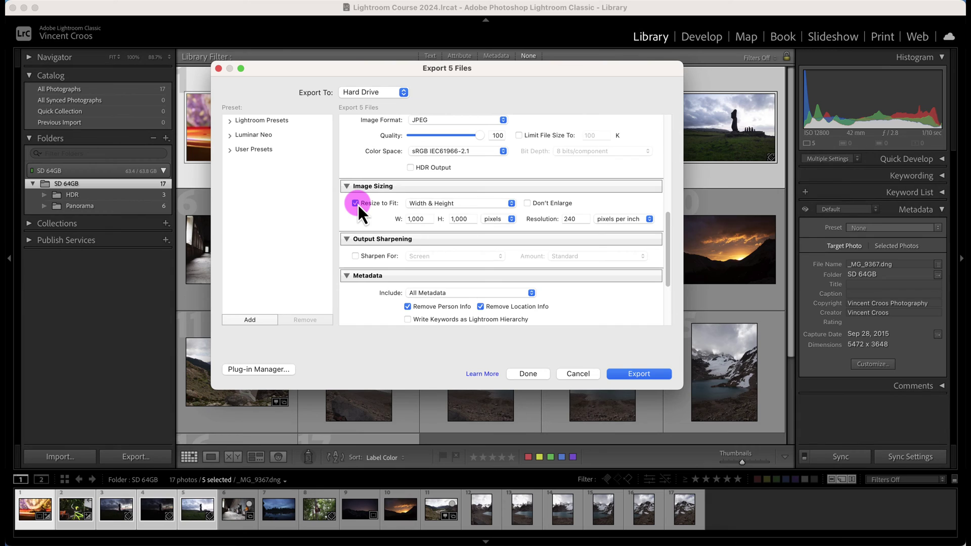
{"action": "left_click", "coordinate": [472, 206]}
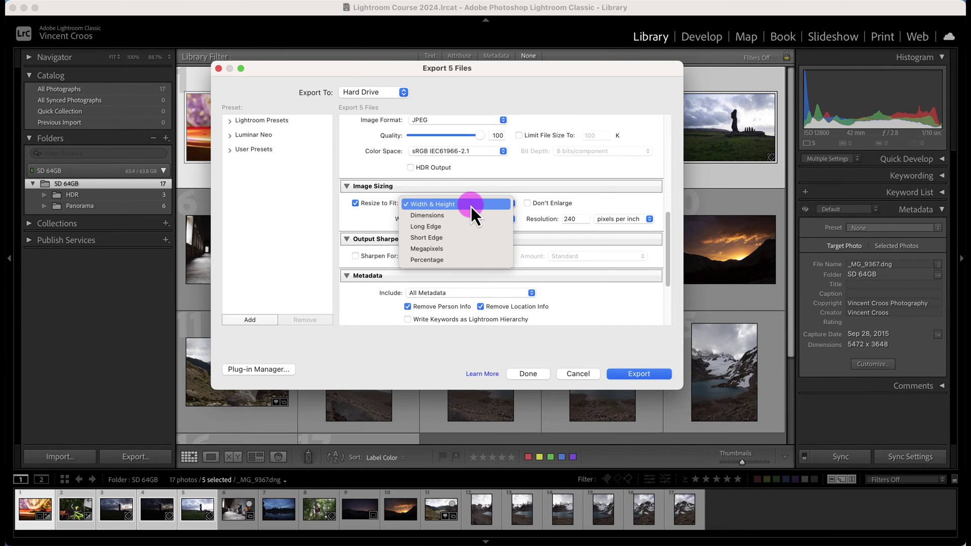
{"action": "left_click", "coordinate": [471, 206]}
{"action": "left_click", "coordinate": [463, 202]}
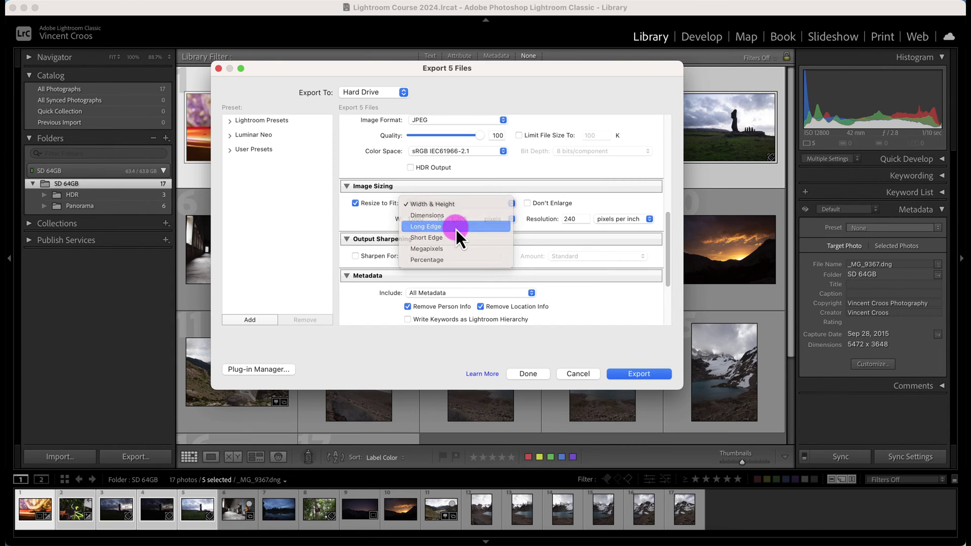
{"action": "left_click", "coordinate": [458, 228]}
{"action": "double_click", "coordinate": [463, 221]}
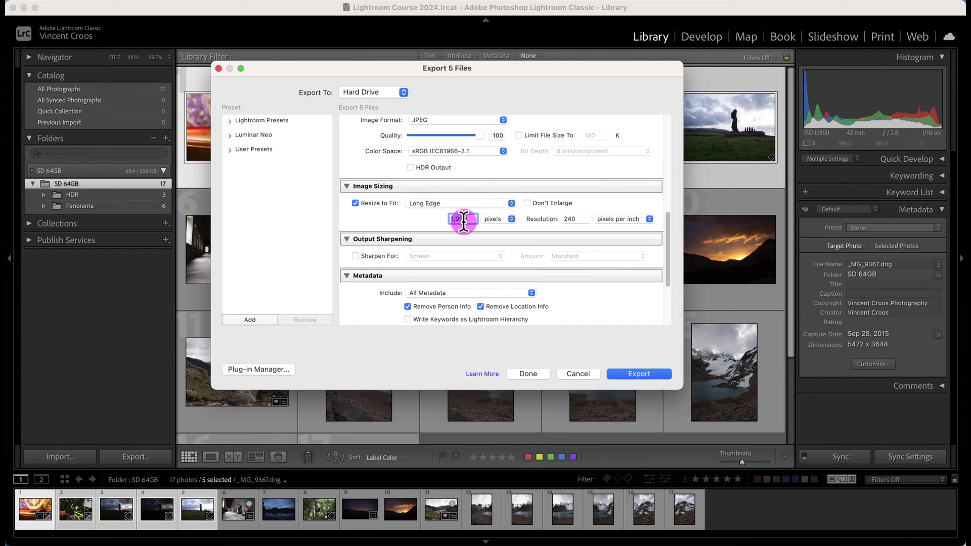
{"action": "type", "text": "100"}
{"action": "type", "text": "0"}
Step: Turn resizing back off and clear the export resolution value
{"action": "left_click", "coordinate": [355, 204]}
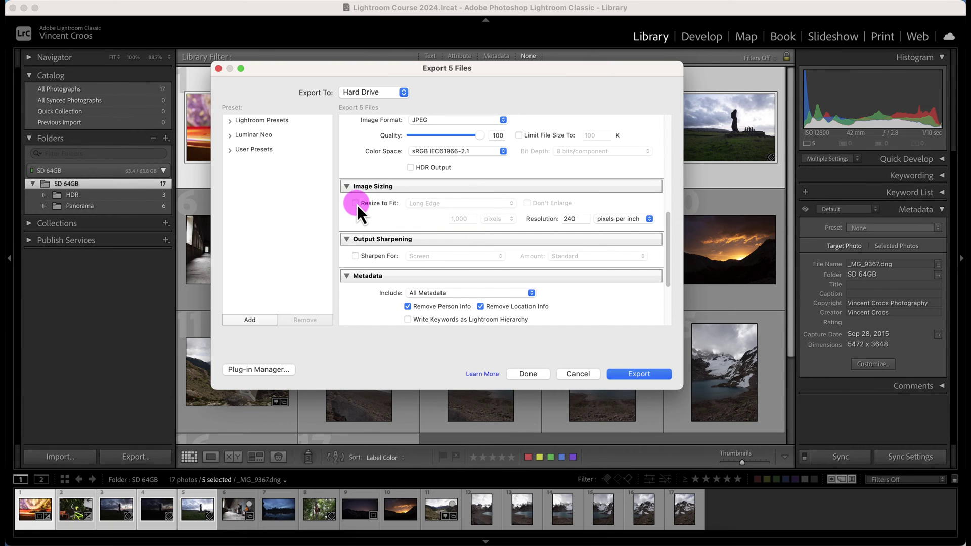
{"action": "left_click", "coordinate": [560, 219]}
{"action": "type", "text": "3"}
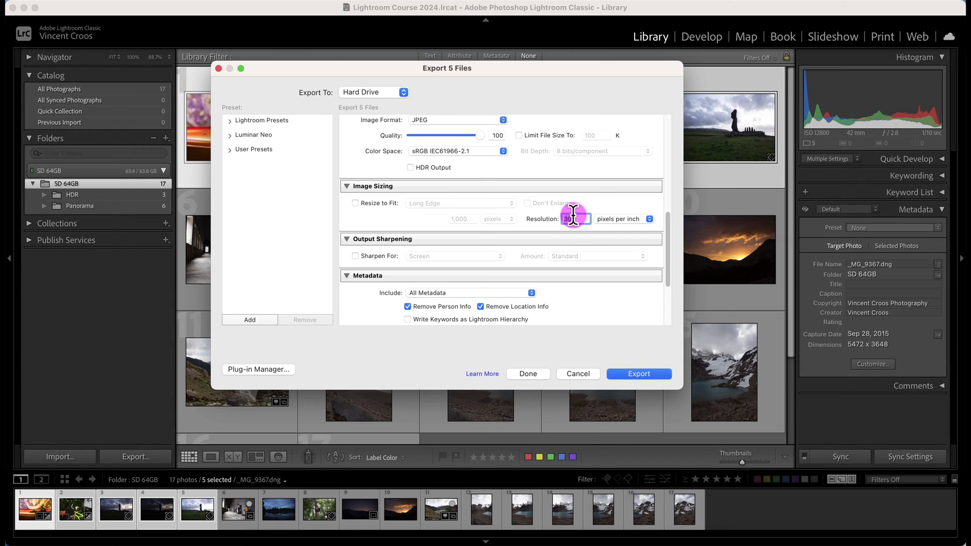
{"action": "key", "text": "BackSpace"}
{"action": "left_click", "coordinate": [381, 222]}
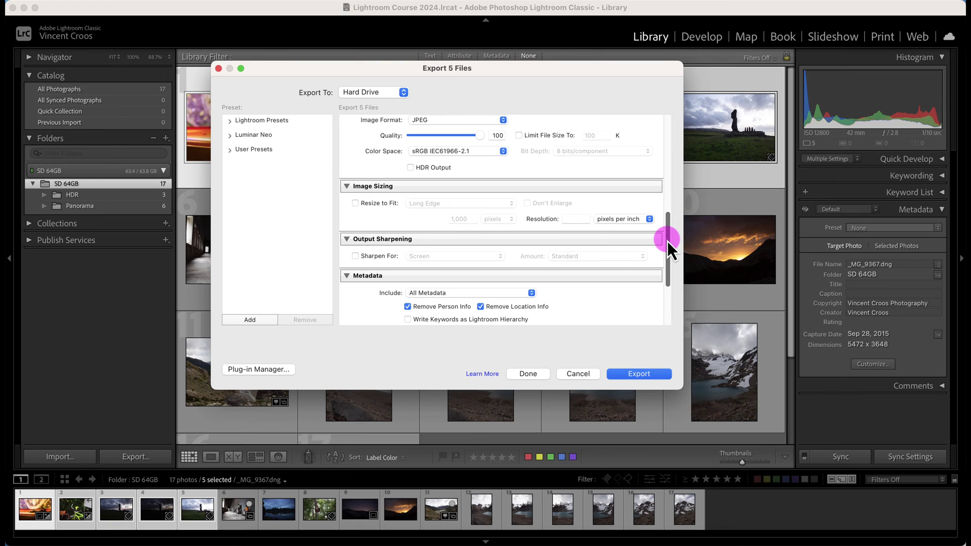
{"action": "scroll", "coordinate": [668, 241], "scroll_direction": "down", "scroll_amount": 1}
{"action": "left_click_drag", "start_coordinate": [668, 241], "coordinate": [667, 274]}
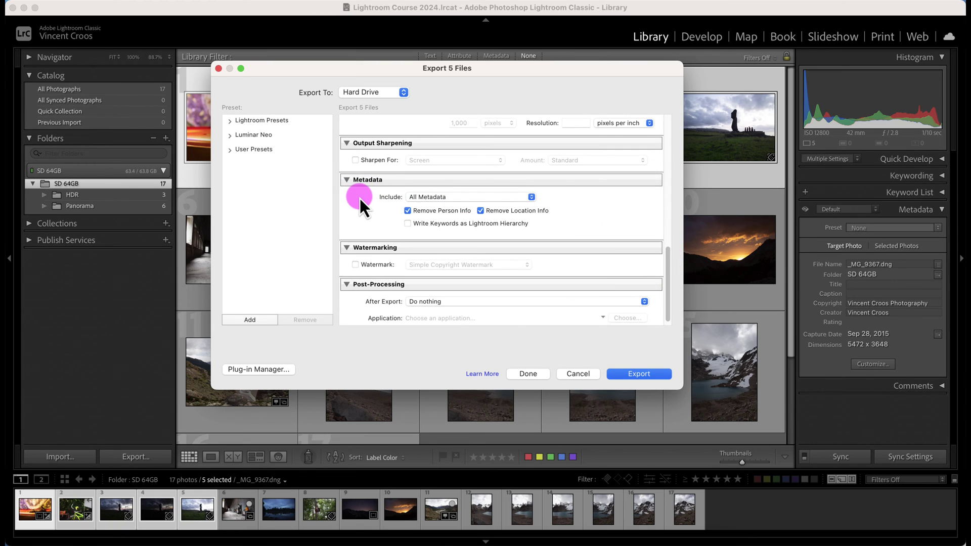
Step: Set the metadata Include option to All Metadata
{"action": "left_click", "coordinate": [481, 200]}
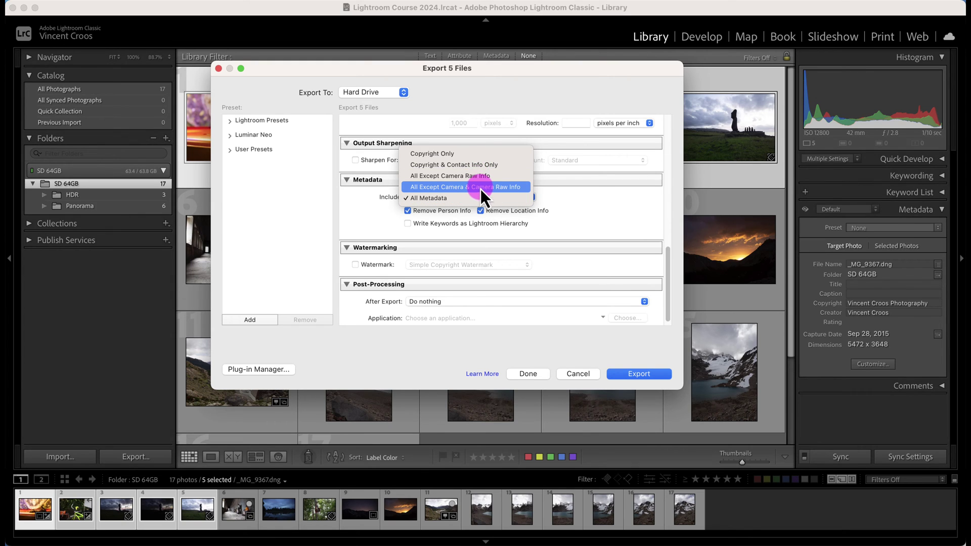
{"action": "left_click", "coordinate": [441, 196]}
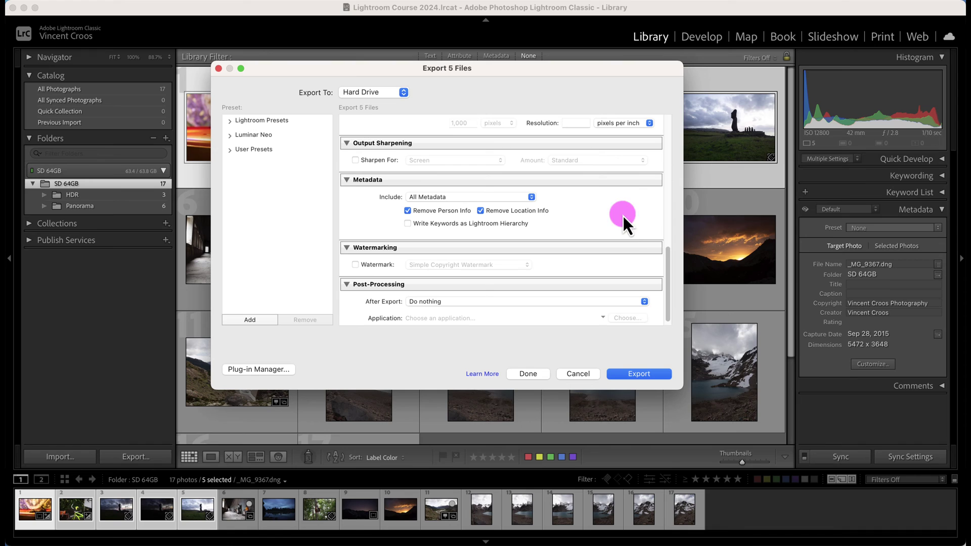
{"action": "scroll", "coordinate": [670, 291], "scroll_direction": "down", "scroll_amount": 1}
Step: Turn on watermarking and try a lower watermark opacity in the editor
{"action": "left_click", "coordinate": [356, 259]}
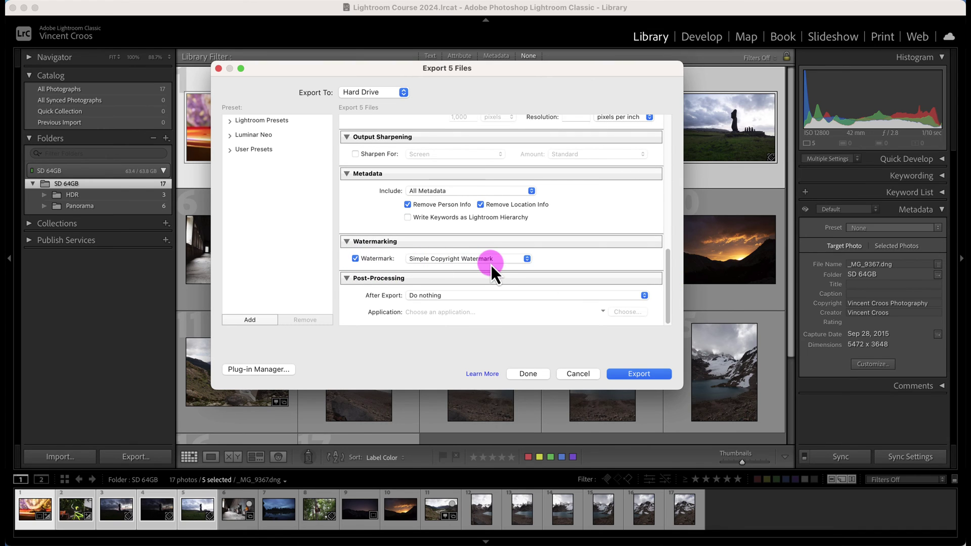
{"action": "left_click", "coordinate": [490, 260]}
{"action": "left_click", "coordinate": [486, 275]}
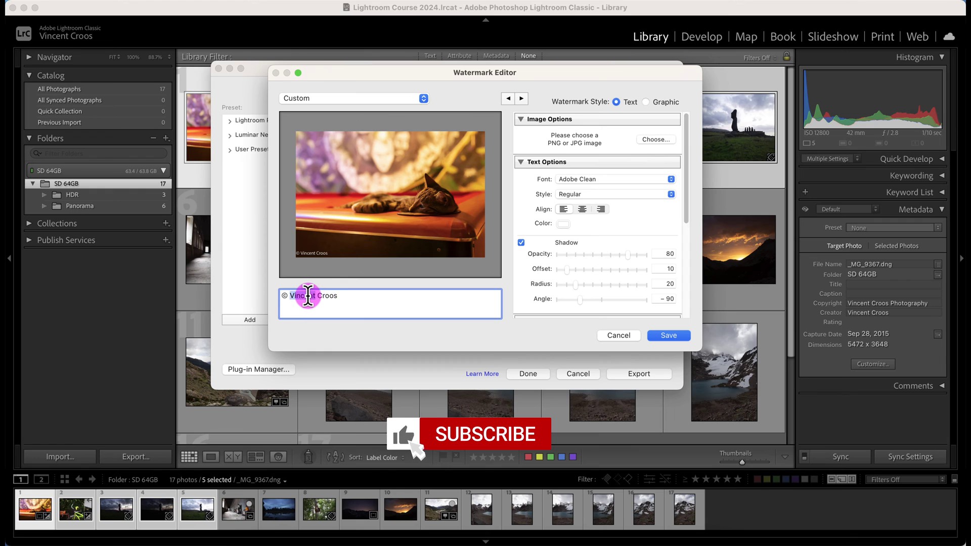
{"action": "type", "text": "Lightr"}
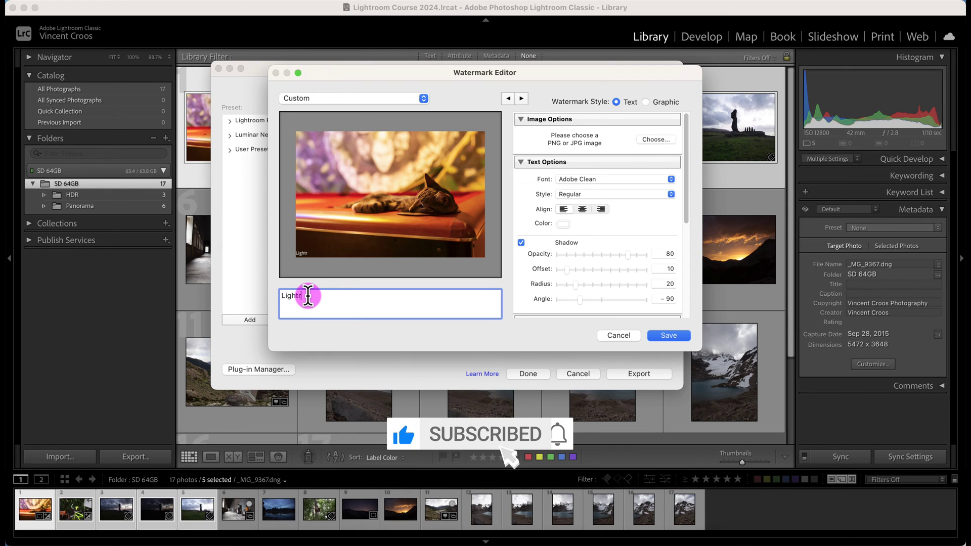
{"action": "type", "text": "oom Tutorial"}
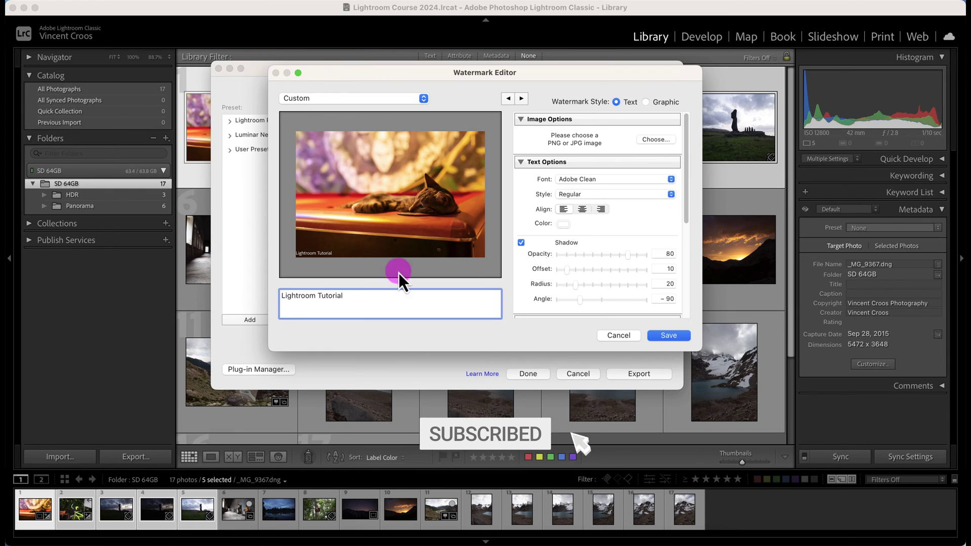
{"action": "scroll", "coordinate": [688, 190], "scroll_direction": "down", "scroll_amount": 5}
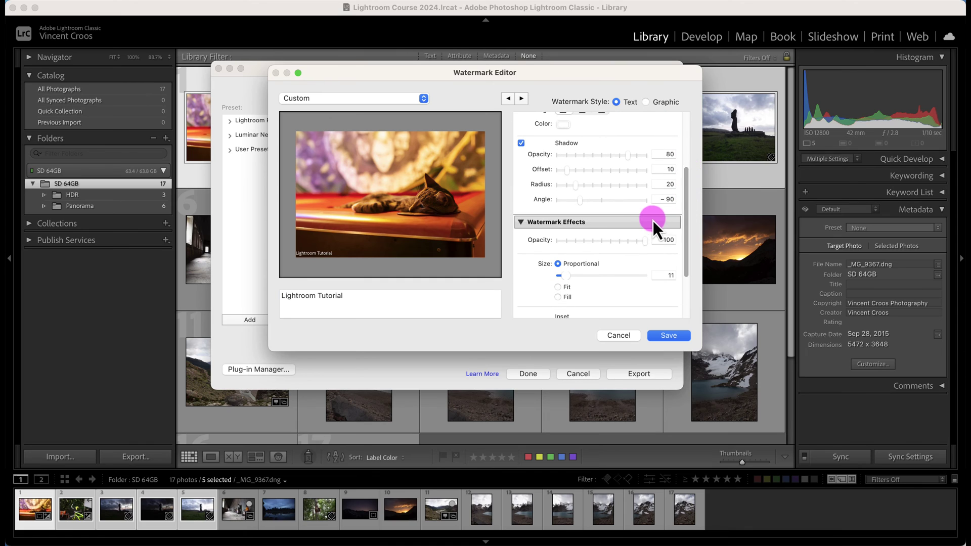
{"action": "mouse_move", "coordinate": [640, 243]}
{"action": "left_mouse_down"}
{"action": "mouse_move", "coordinate": [577, 245]}
{"action": "mouse_move", "coordinate": [587, 244]}
{"action": "left_mouse_up"}
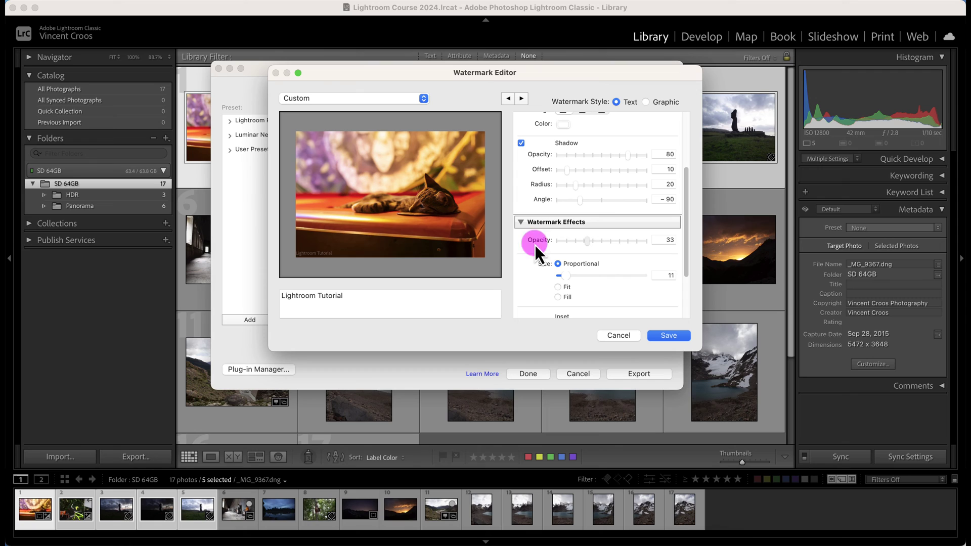
Step: Select the watermark in the preview and adjust its horizontal and vertical inset
{"action": "left_click", "coordinate": [309, 260]}
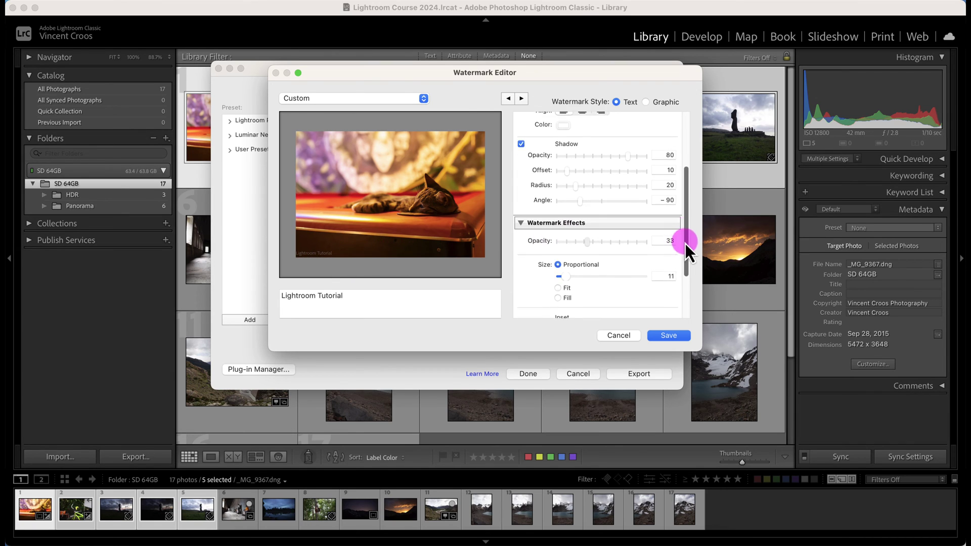
{"action": "scroll", "coordinate": [685, 244], "scroll_direction": "down", "scroll_amount": 5}
{"action": "left_click", "coordinate": [610, 261]}
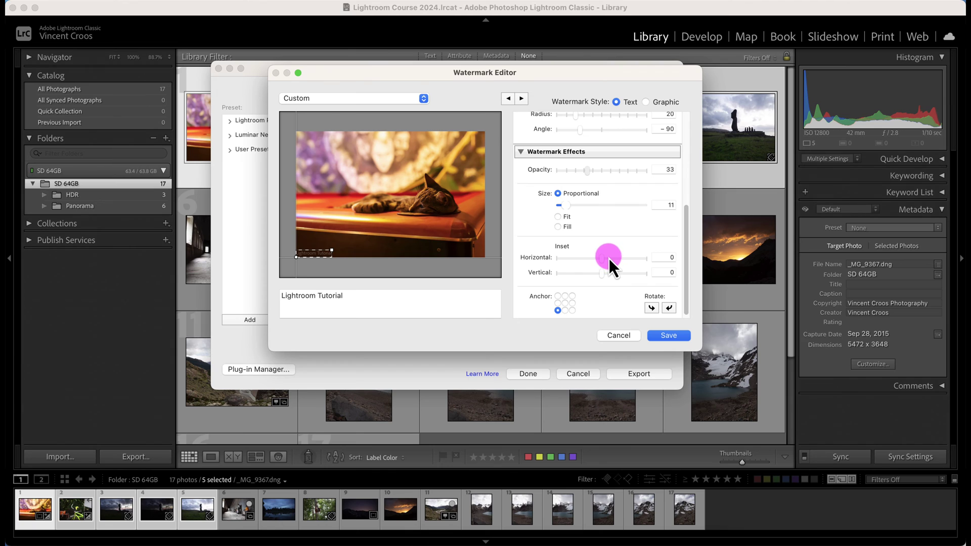
{"action": "left_click_drag", "start_coordinate": [609, 258], "coordinate": [612, 258]}
{"action": "left_click", "coordinate": [608, 271]}
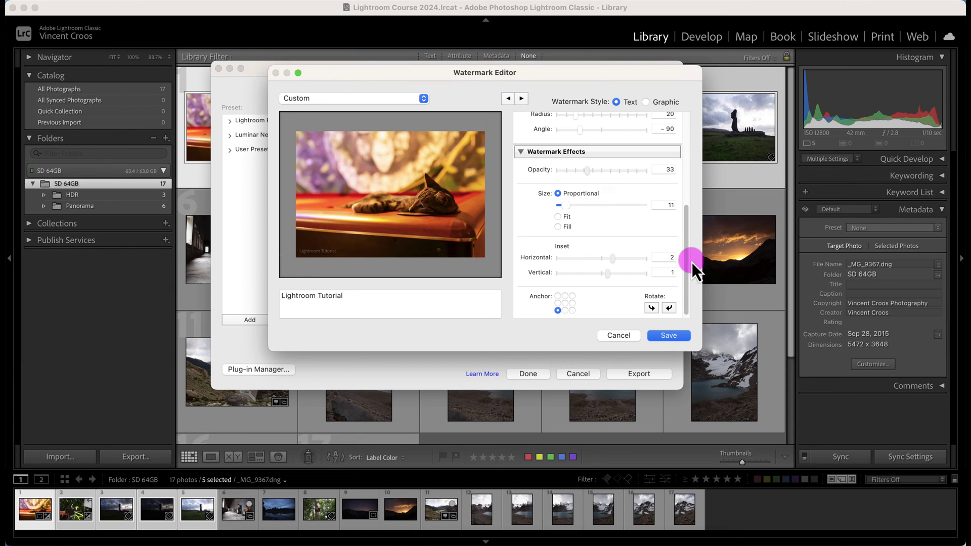
{"action": "left_click_drag", "start_coordinate": [693, 263], "coordinate": [690, 143]}
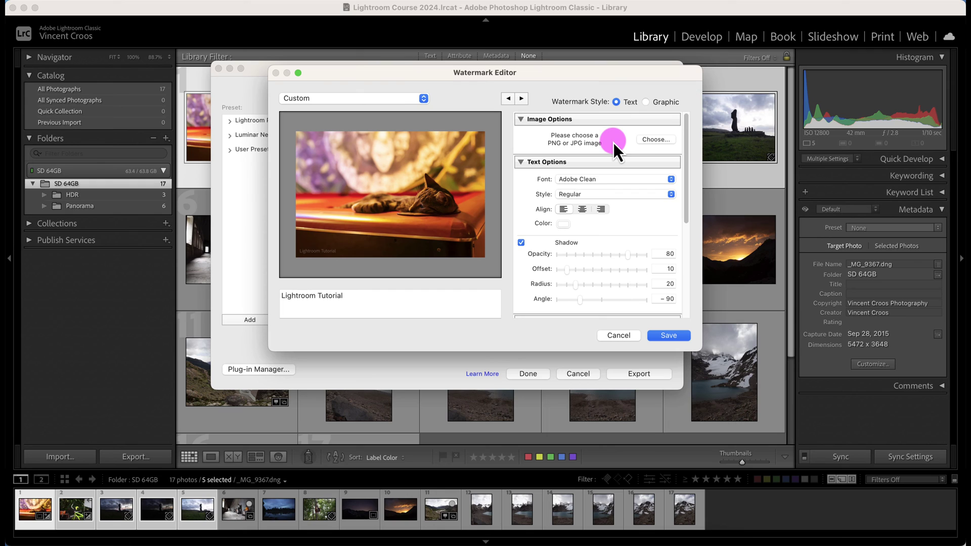
{"action": "left_click_drag", "start_coordinate": [683, 143], "coordinate": [679, 256]}
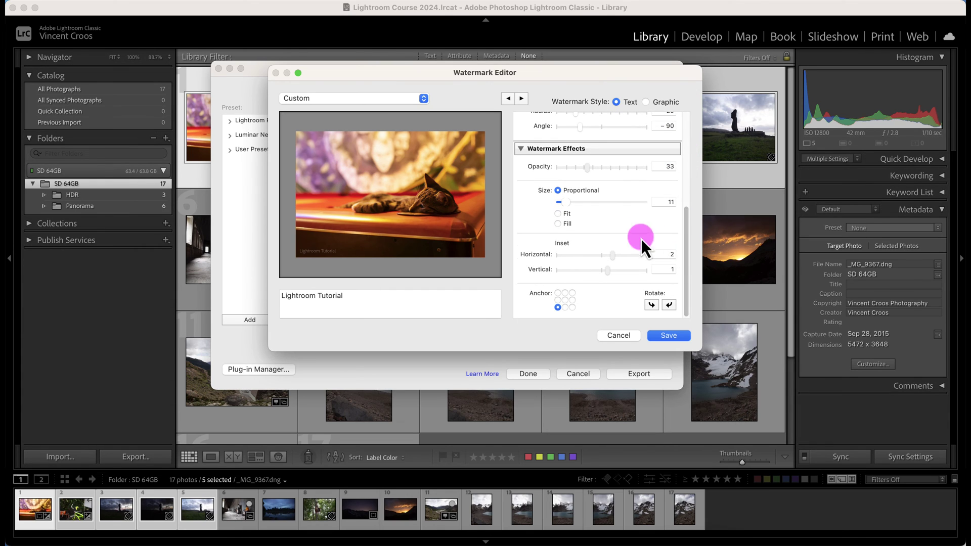
Step: Discard the new preset and cancel the Watermark Editor, keeping Simple Copyright Watermark
{"action": "left_click", "coordinate": [679, 336]}
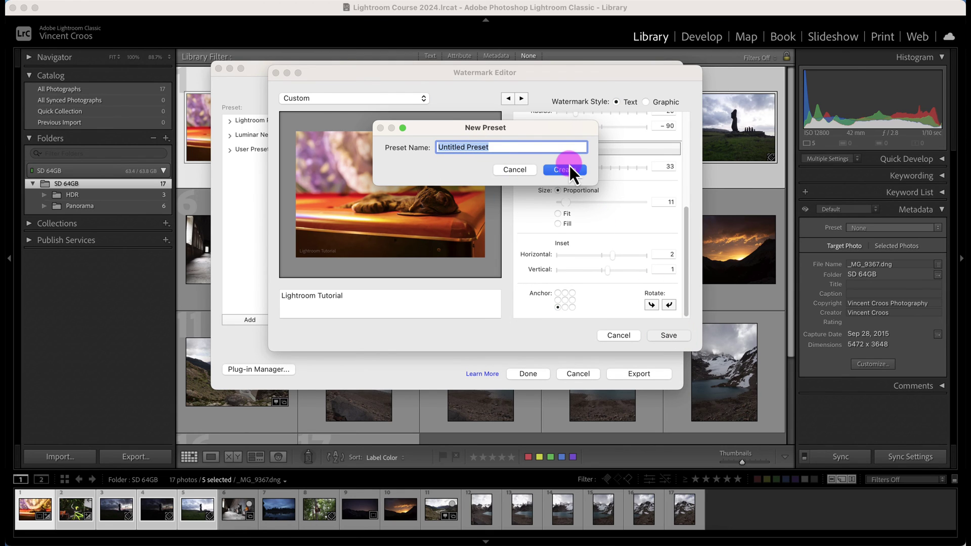
{"action": "left_click", "coordinate": [516, 170]}
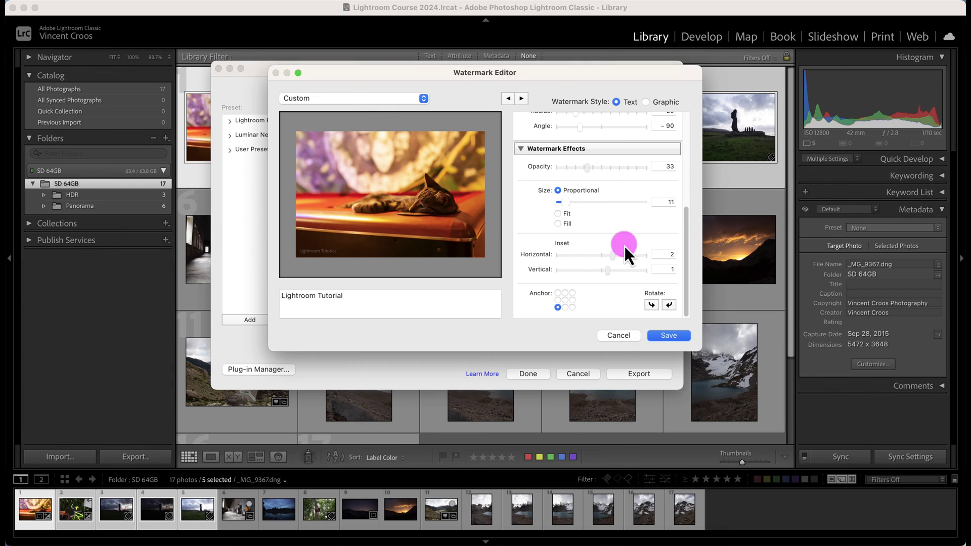
{"action": "left_click", "coordinate": [618, 336]}
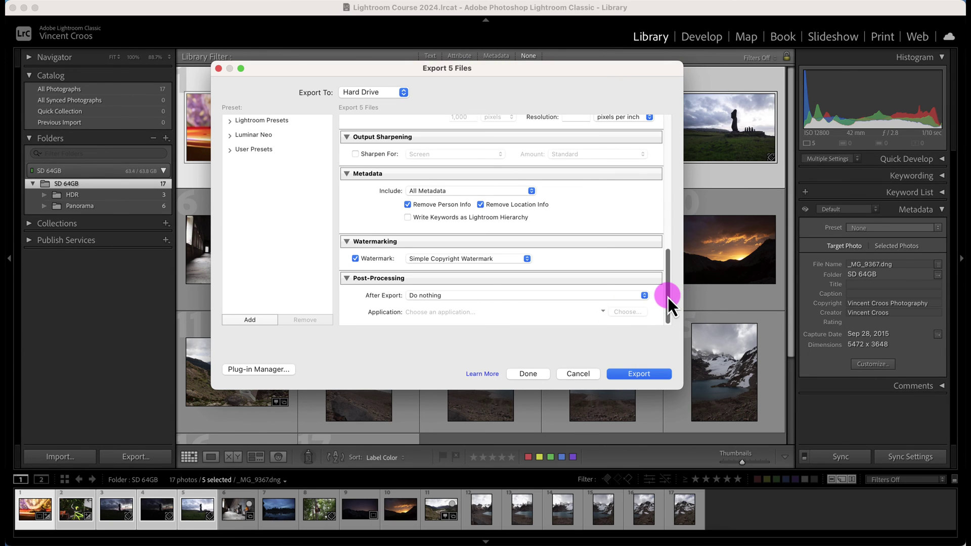
{"action": "mouse_move", "coordinate": [668, 298]}
{"action": "left_mouse_down"}
{"action": "mouse_move", "coordinate": [672, 165]}
{"action": "mouse_move", "coordinate": [665, 347]}
{"action": "left_mouse_up"}
Step: Set After Export to Show in Finder and export the five photos
{"action": "left_click", "coordinate": [455, 296]}
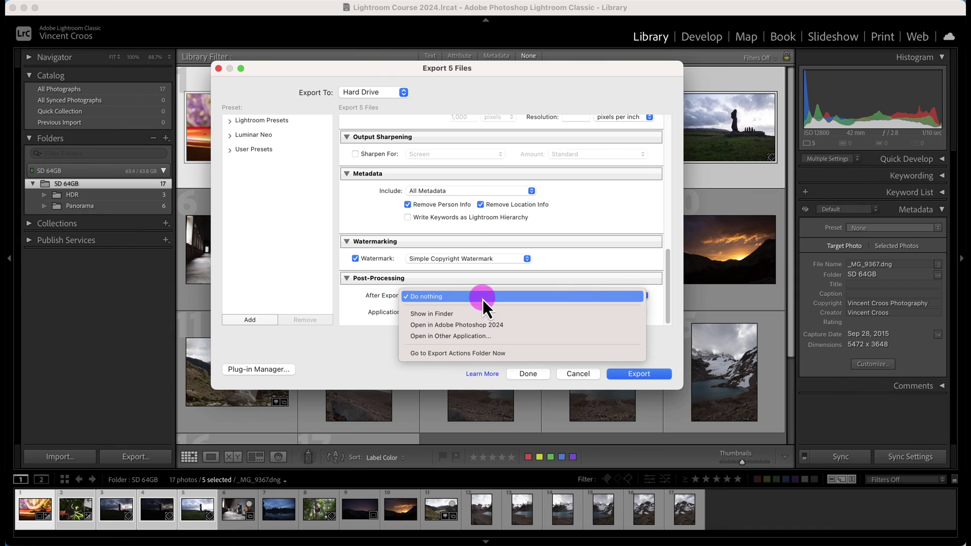
{"action": "left_click", "coordinate": [440, 314]}
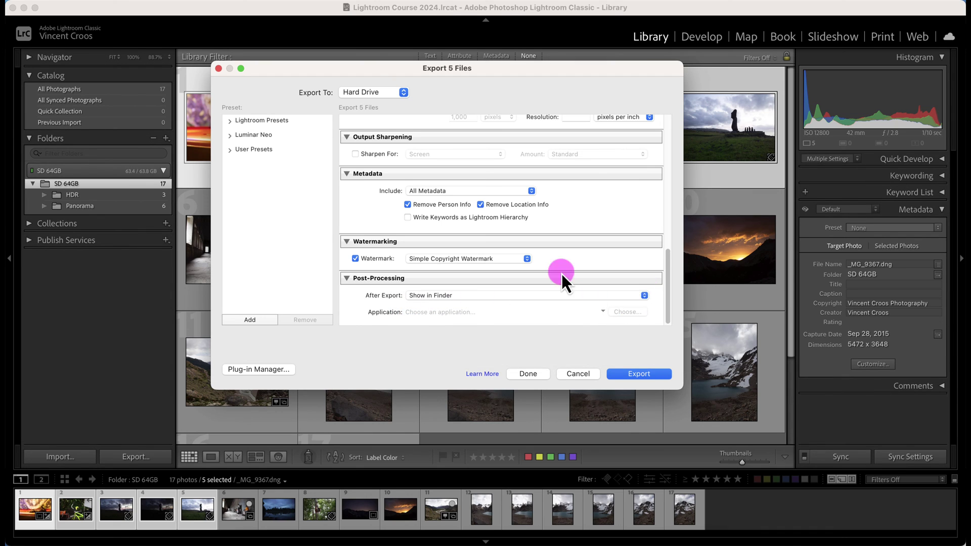
{"action": "key", "text": "Return"}
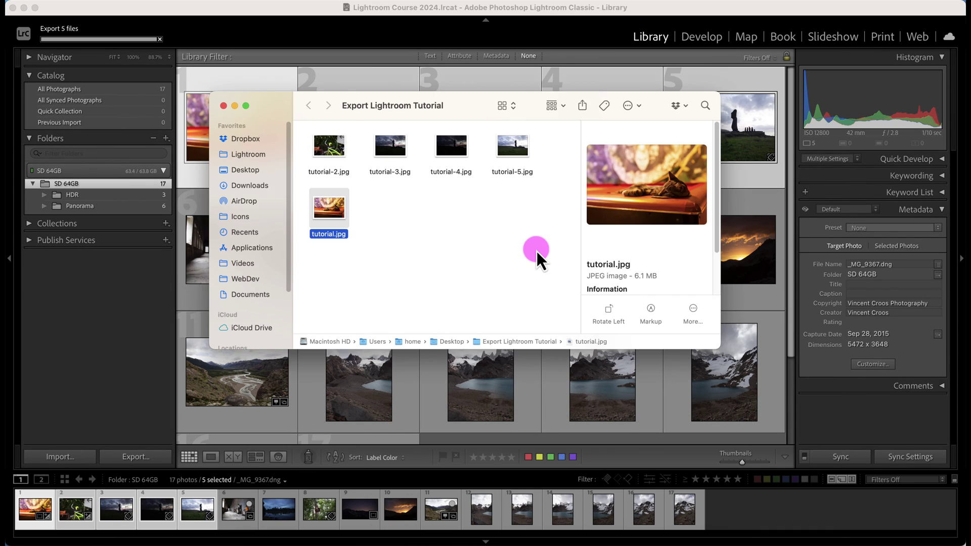
{"action": "mouse_move", "coordinate": [390, 146]}
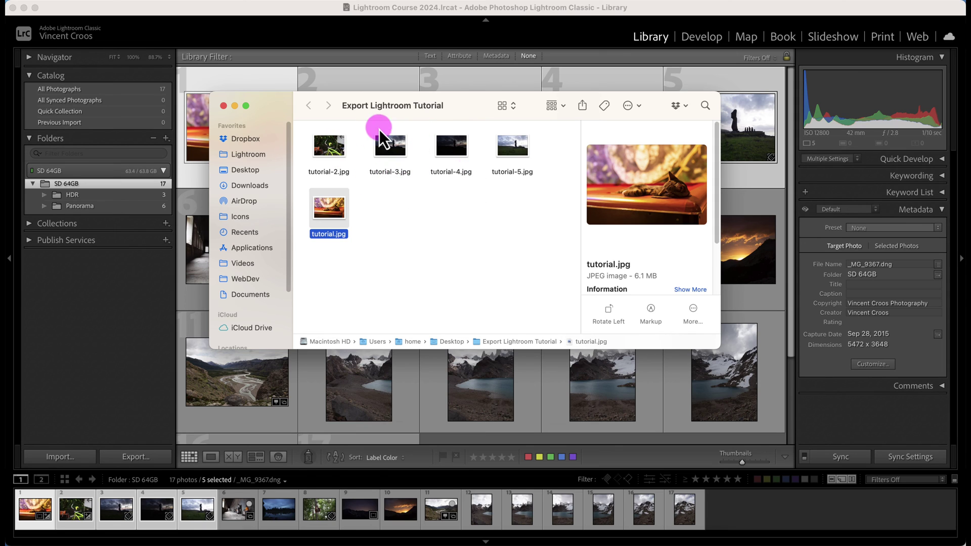
{"action": "left_click", "coordinate": [326, 175]}
{"action": "left_click", "coordinate": [391, 176]}
{"action": "left_click", "coordinate": [447, 175]}
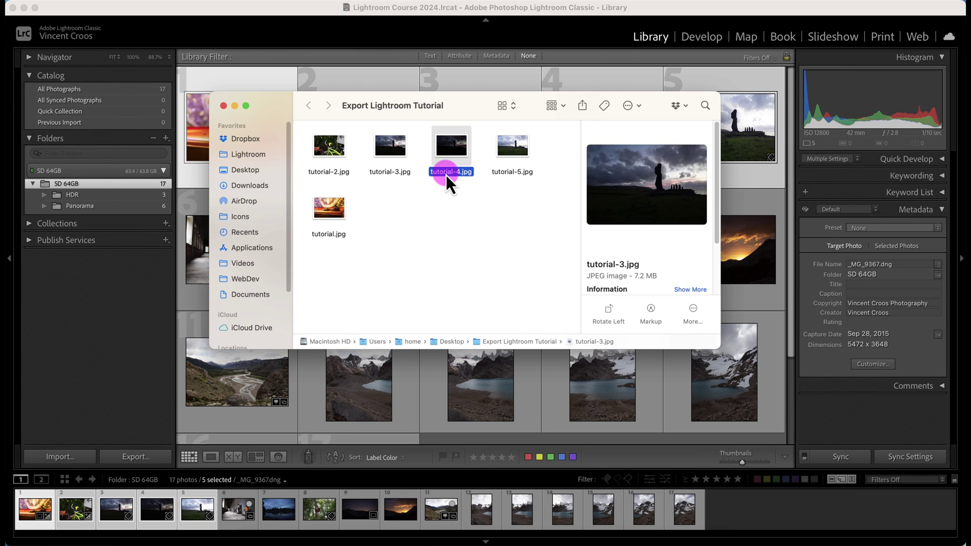
{"action": "left_click", "coordinate": [520, 175]}
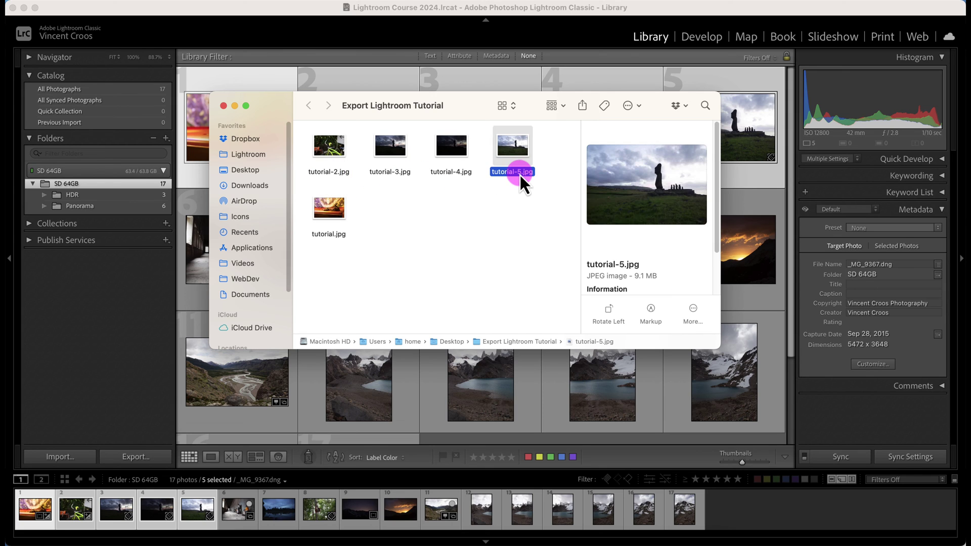
{"action": "left_click", "coordinate": [335, 233]}
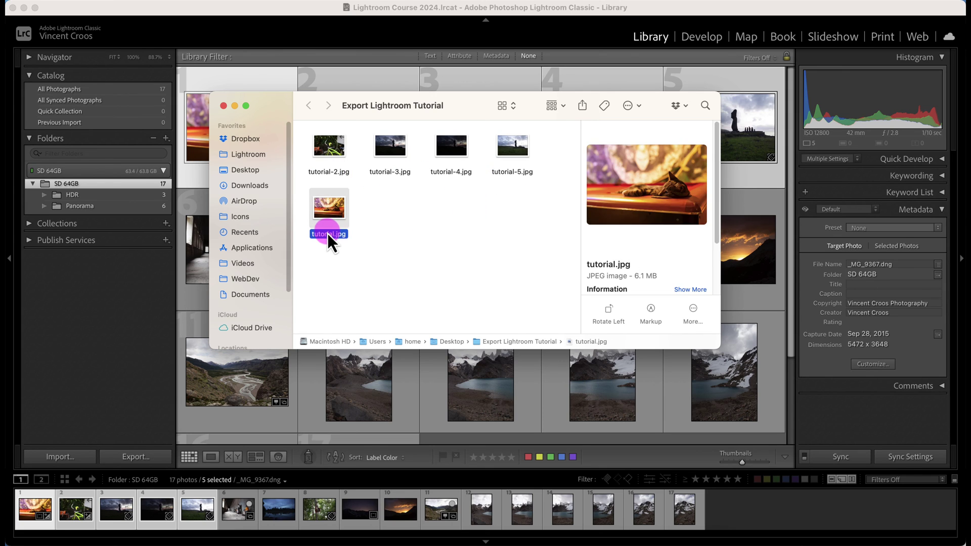
{"action": "left_click", "coordinate": [259, 171]}
{"action": "double_click", "coordinate": [335, 142]}
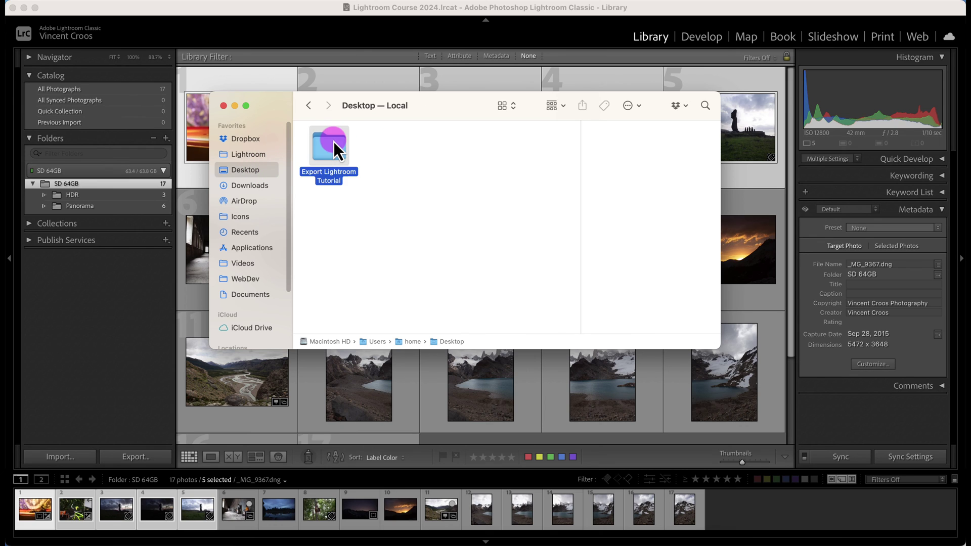